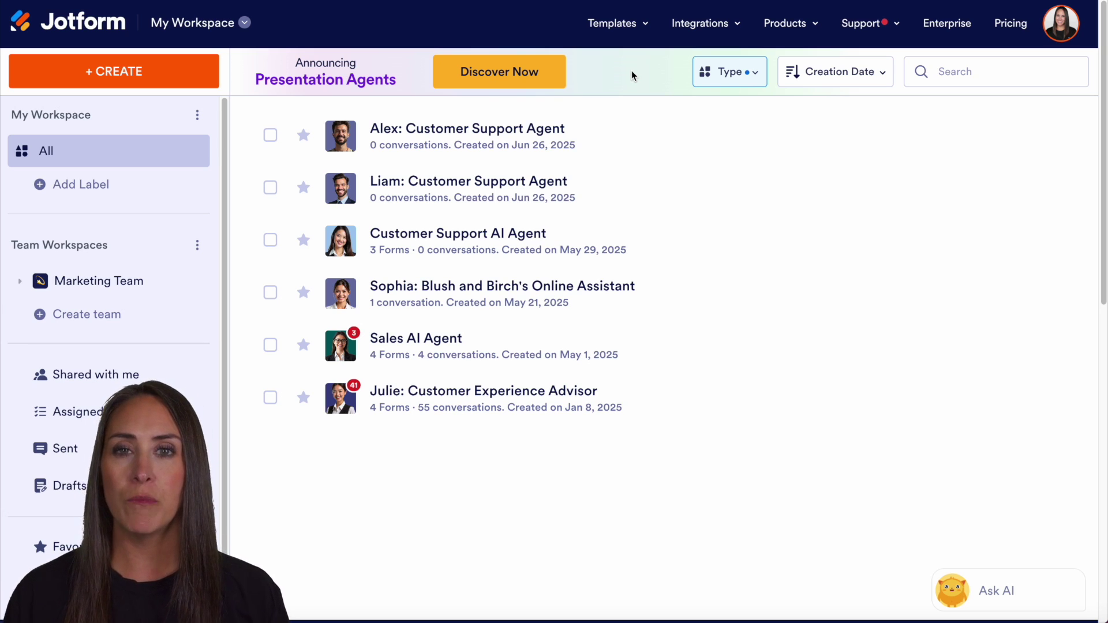
Check the content type filter, then open the Julie agent for editing
{"action": "left_click", "coordinate": [742, 76]}
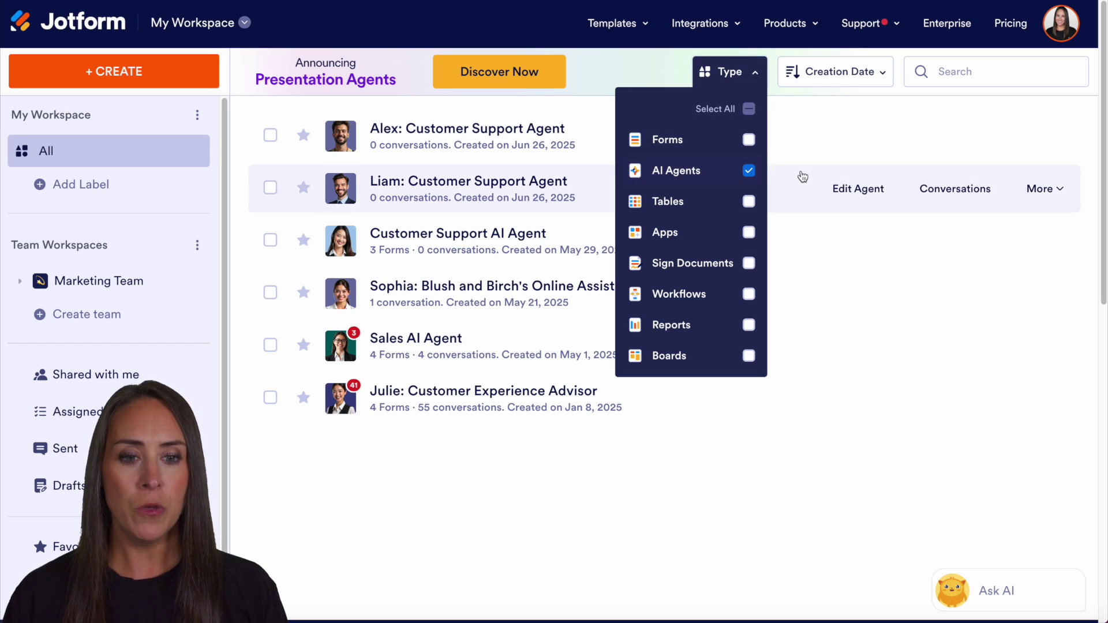
{"action": "left_click", "coordinate": [646, 64]}
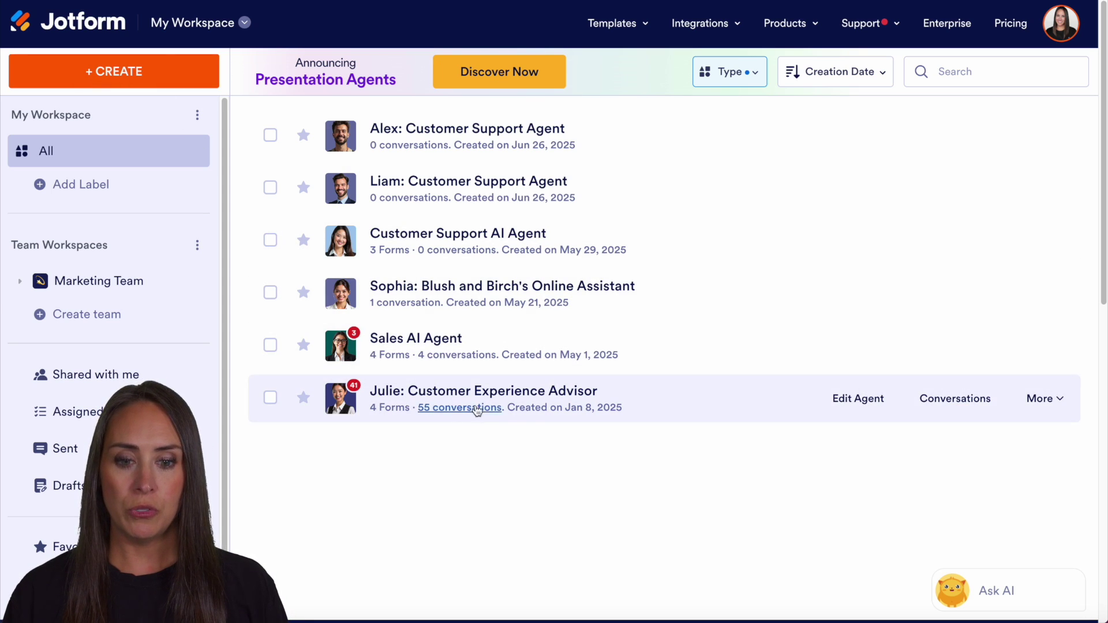
{"action": "left_click", "coordinate": [861, 405]}
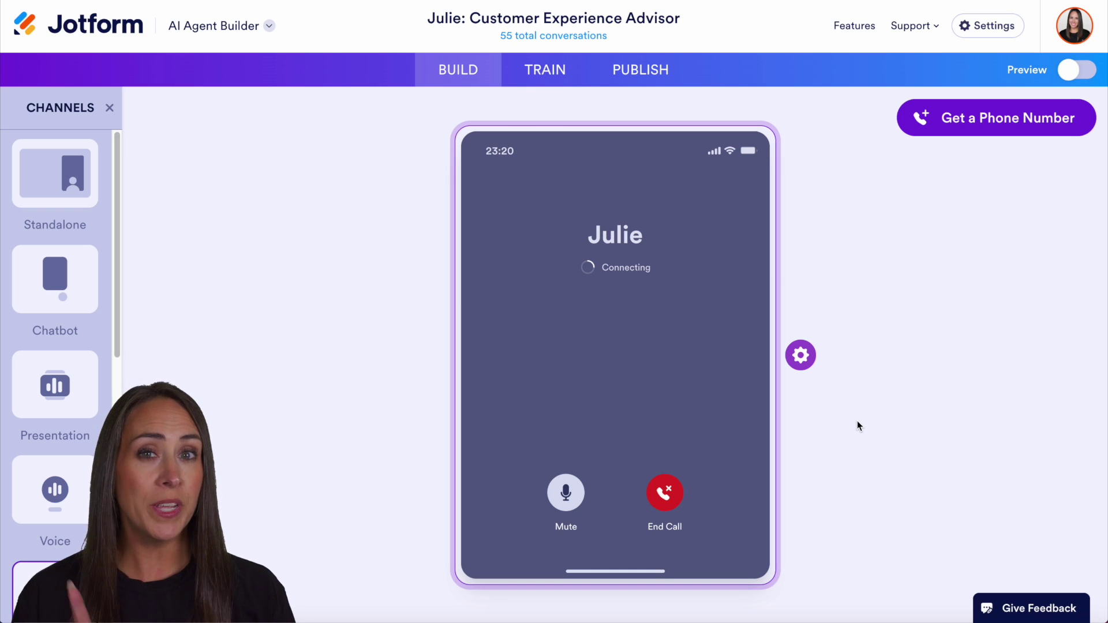
Switch Julie's preview to the Presentation channel and look over the add-presentation options
{"action": "left_click", "coordinate": [73, 390]}
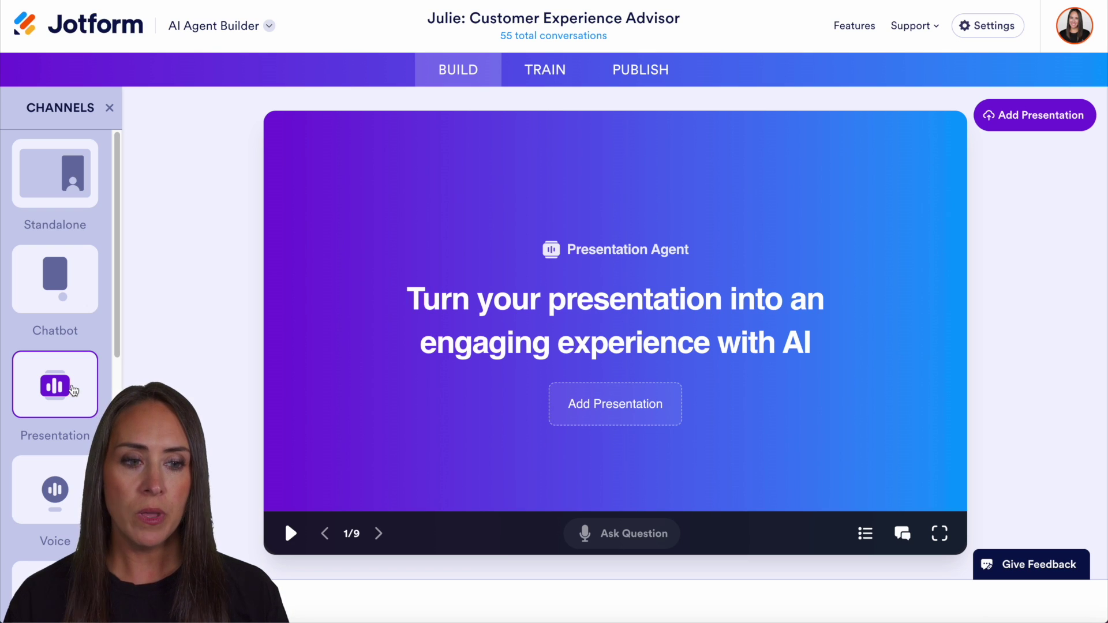
{"action": "left_click", "coordinate": [1015, 114]}
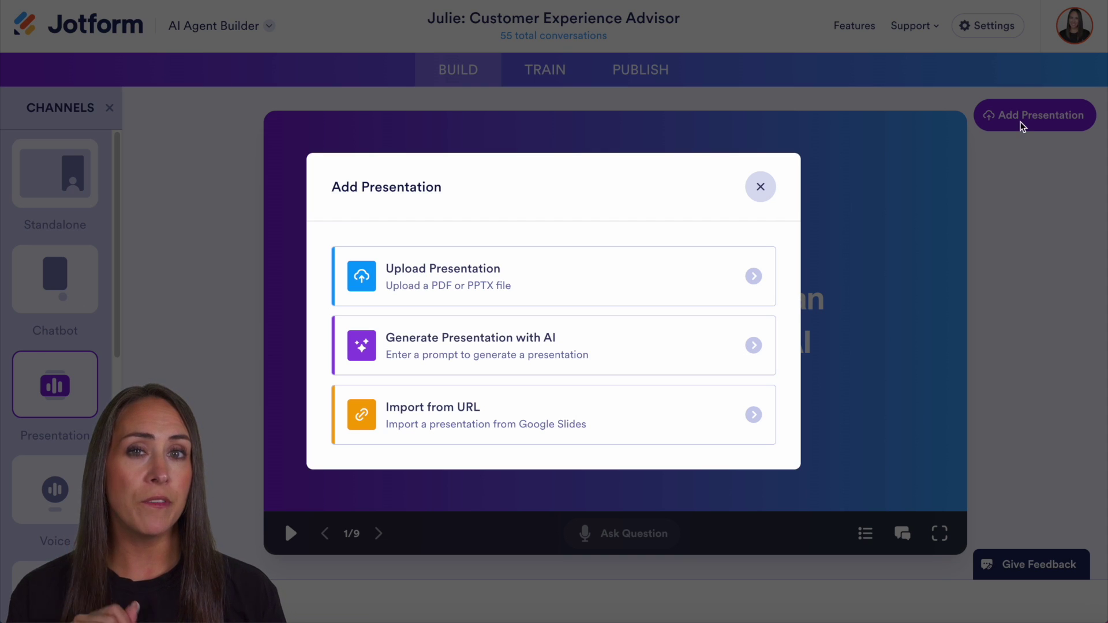
{"action": "left_click", "coordinate": [760, 186]}
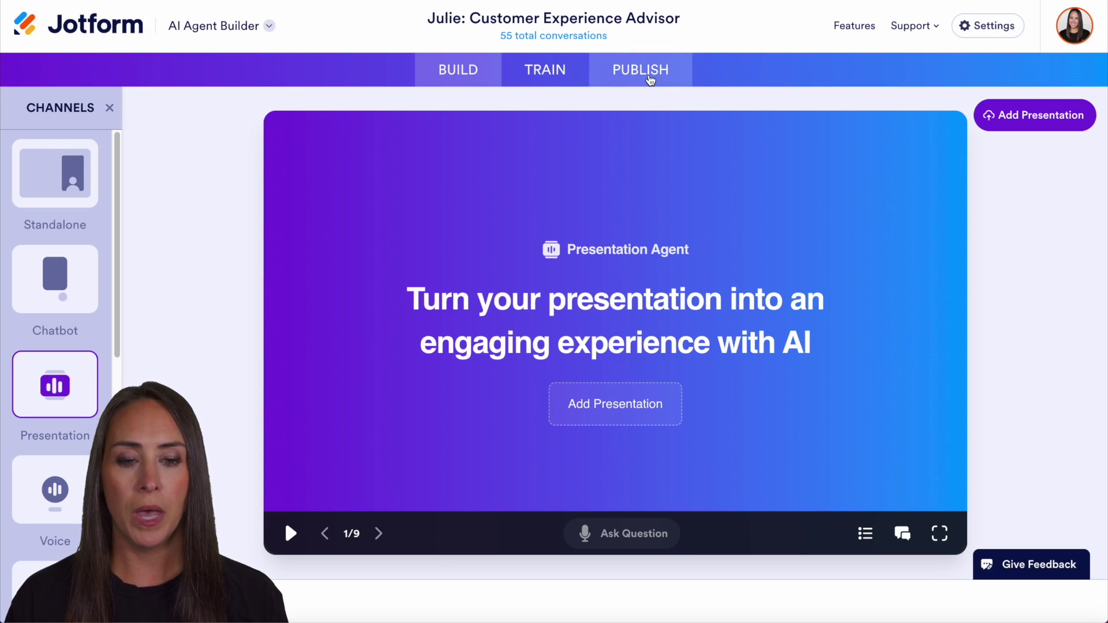
Go to the PUBLISH page to see the Presentation Agent upload, AI generation and Google Slides options
{"action": "left_click", "coordinate": [650, 79]}
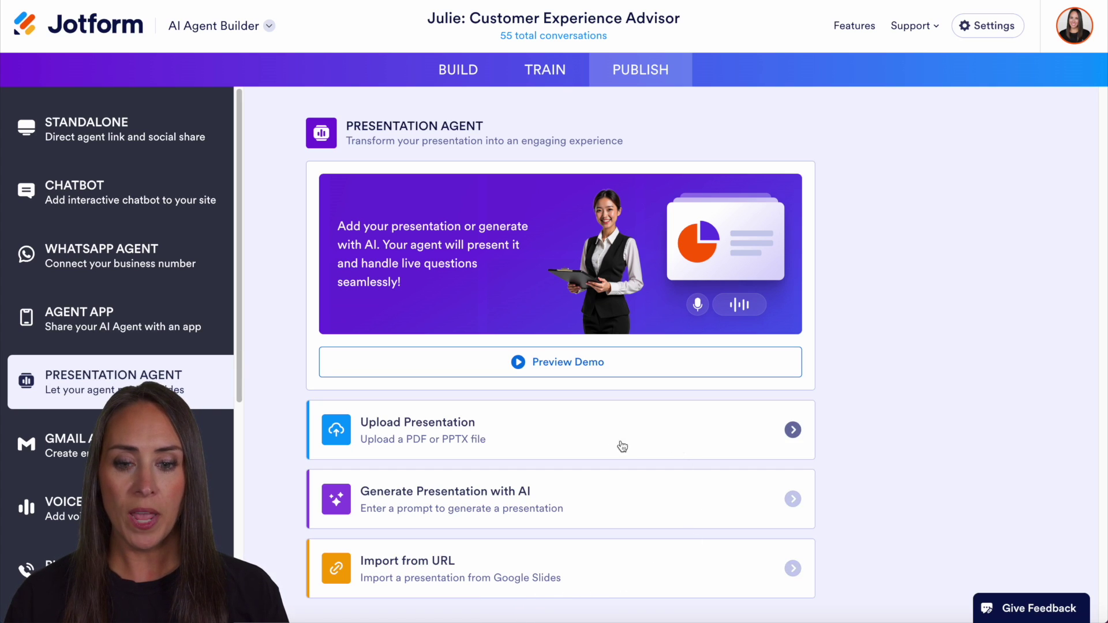
Upload the Green Corporate Minimalist Infographic PDF by dropping it into the upload area
{"action": "left_click", "coordinate": [506, 443]}
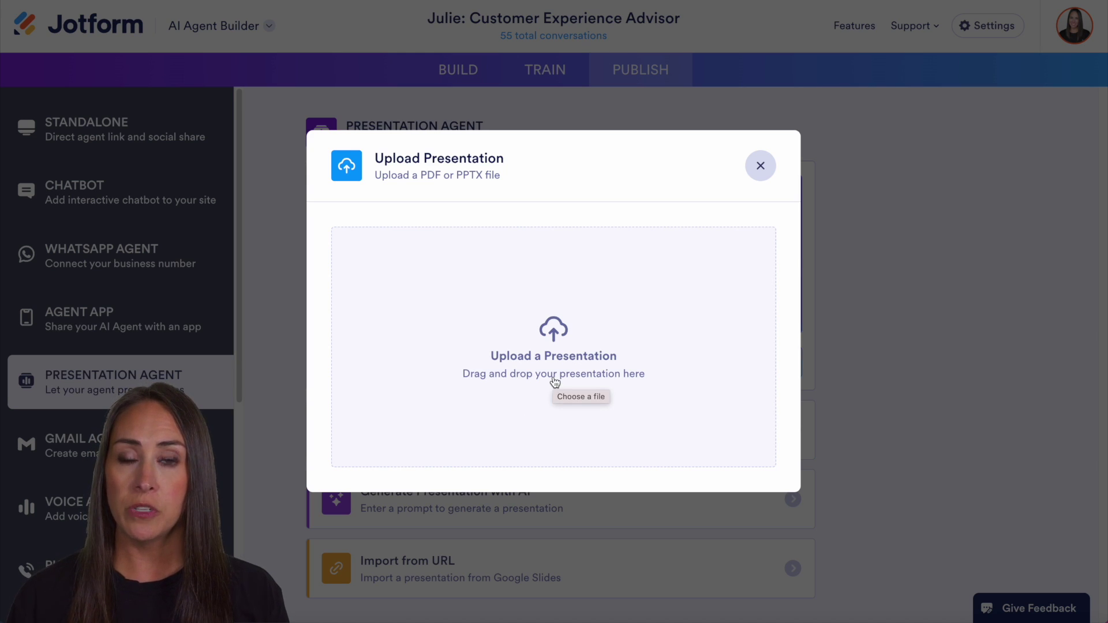
{"action": "left_click_drag", "start_coordinate": [1107, 190], "coordinate": [444, 304]}
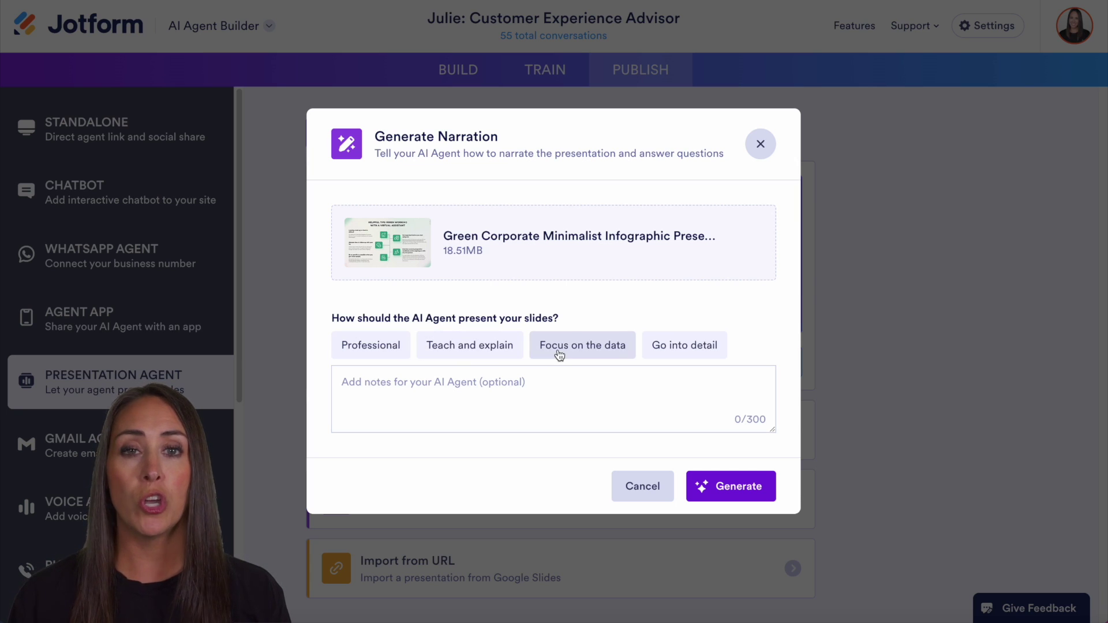
Compare the narration presets, settle on Teach and explain, and generate the narrated presentation
{"action": "left_click", "coordinate": [372, 348]}
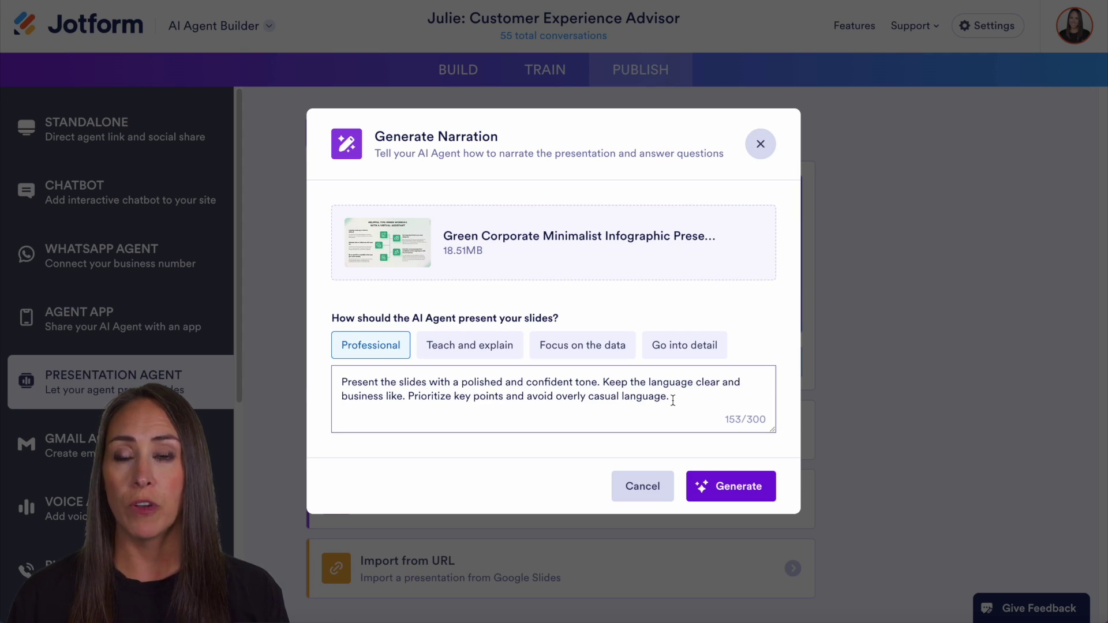
{"action": "left_click", "coordinate": [514, 356]}
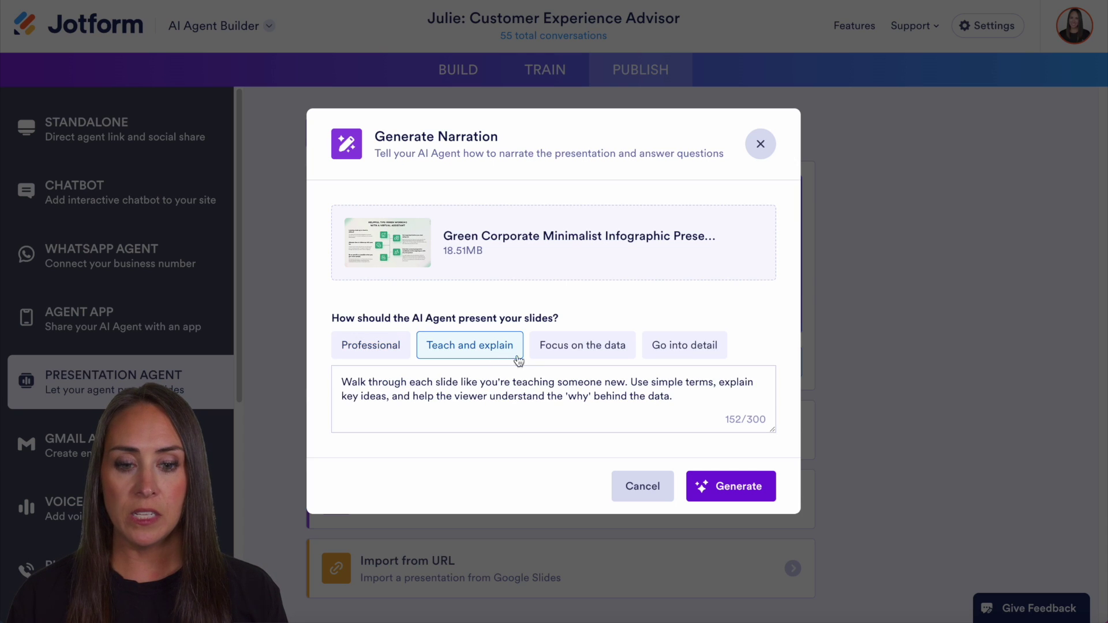
{"action": "left_click", "coordinate": [578, 356]}
{"action": "left_click", "coordinate": [680, 356]}
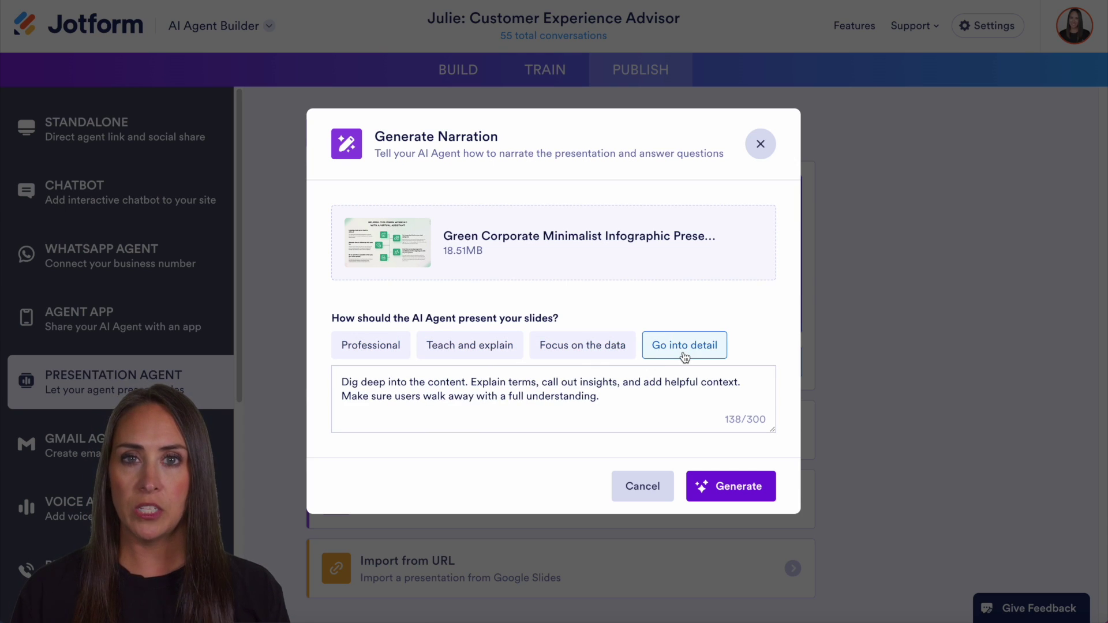
{"action": "left_click", "coordinate": [498, 358]}
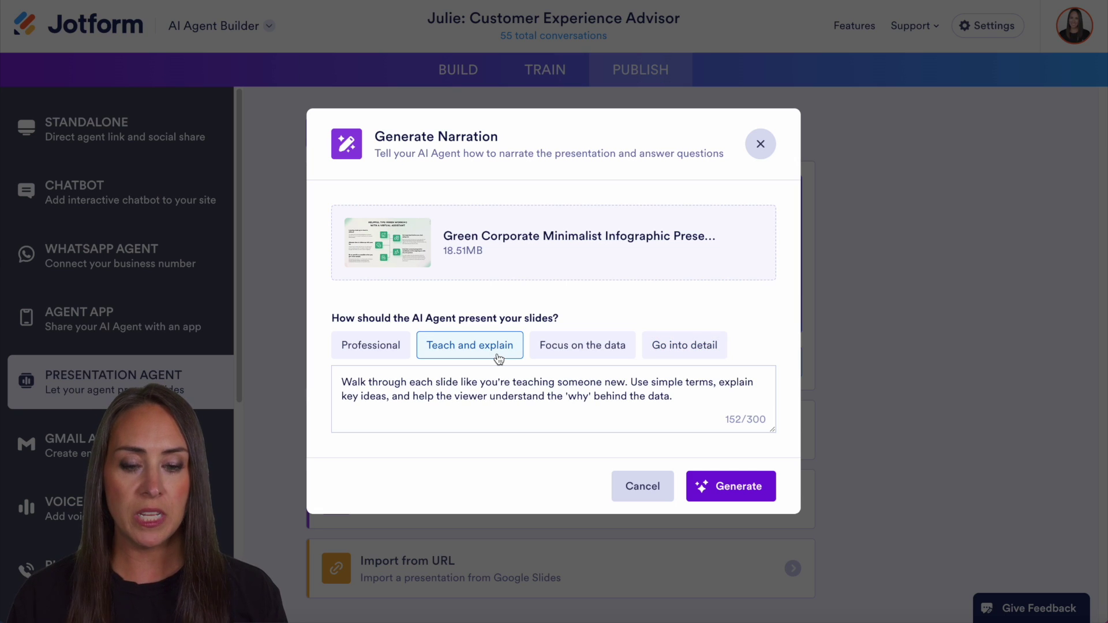
{"action": "left_click", "coordinate": [732, 484]}
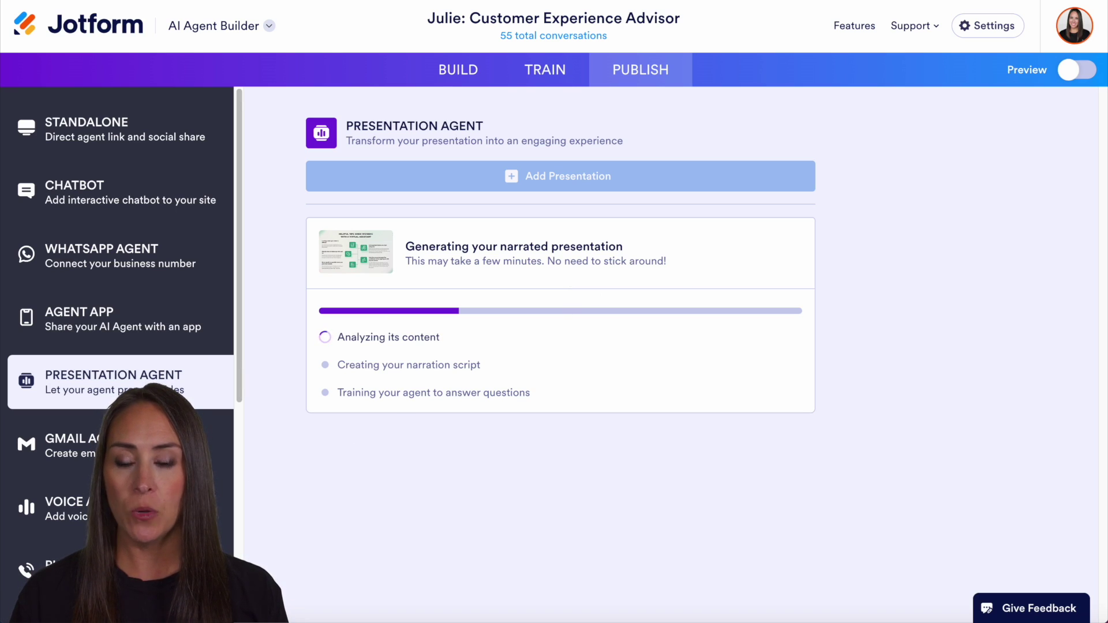
Replace the Matilda agent voice with Jessica (American, female, young) after previewing her sample
{"action": "left_click", "coordinate": [63, 508]}
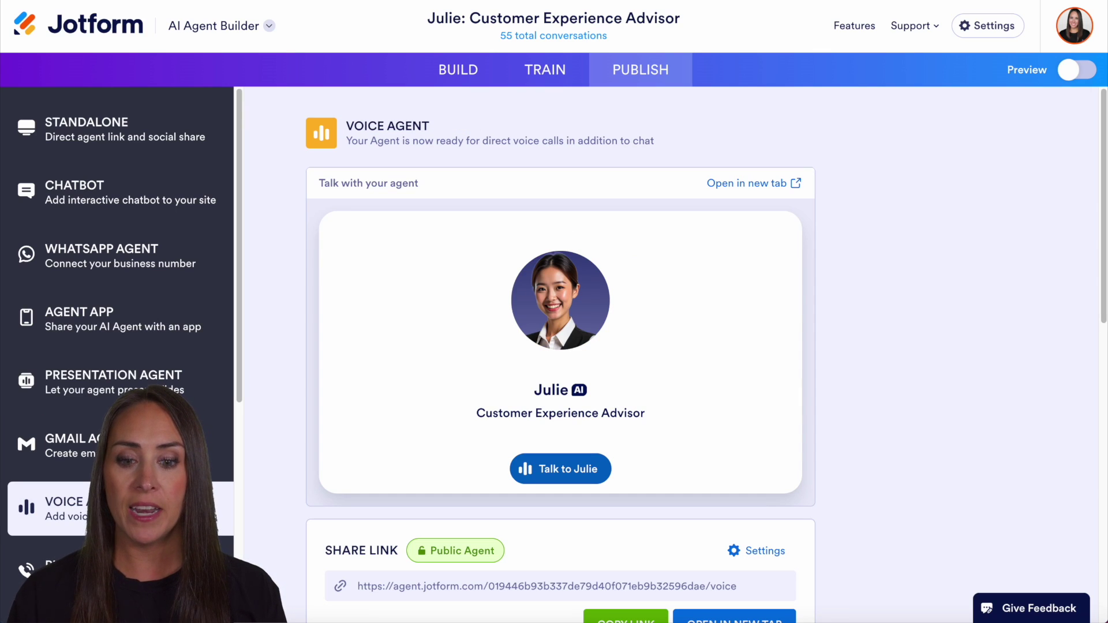
{"action": "scroll", "coordinate": [836, 411], "scroll_direction": "down", "scroll_amount": 6}
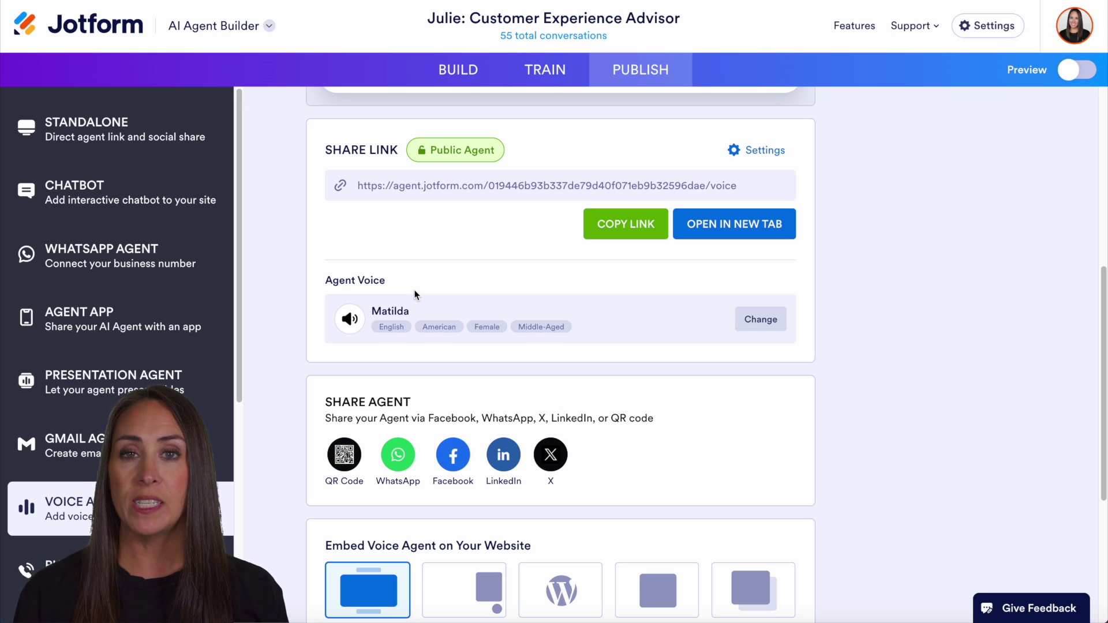
{"action": "left_click", "coordinate": [754, 323]}
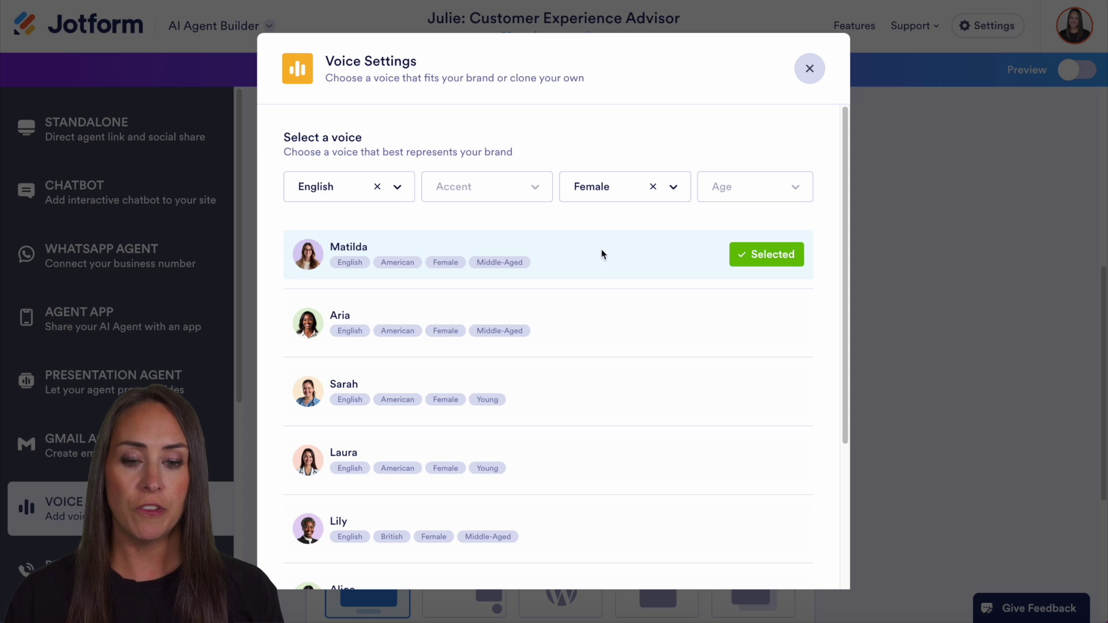
{"action": "scroll", "coordinate": [602, 254], "scroll_direction": "down", "scroll_amount": 3}
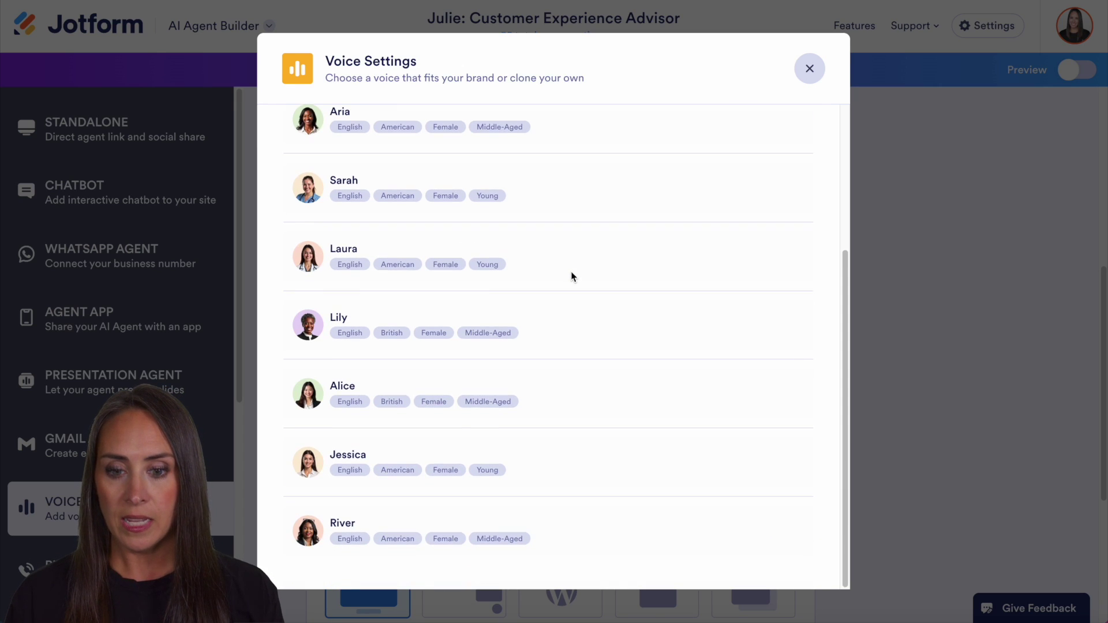
{"action": "mouse_move", "coordinate": [307, 399]}
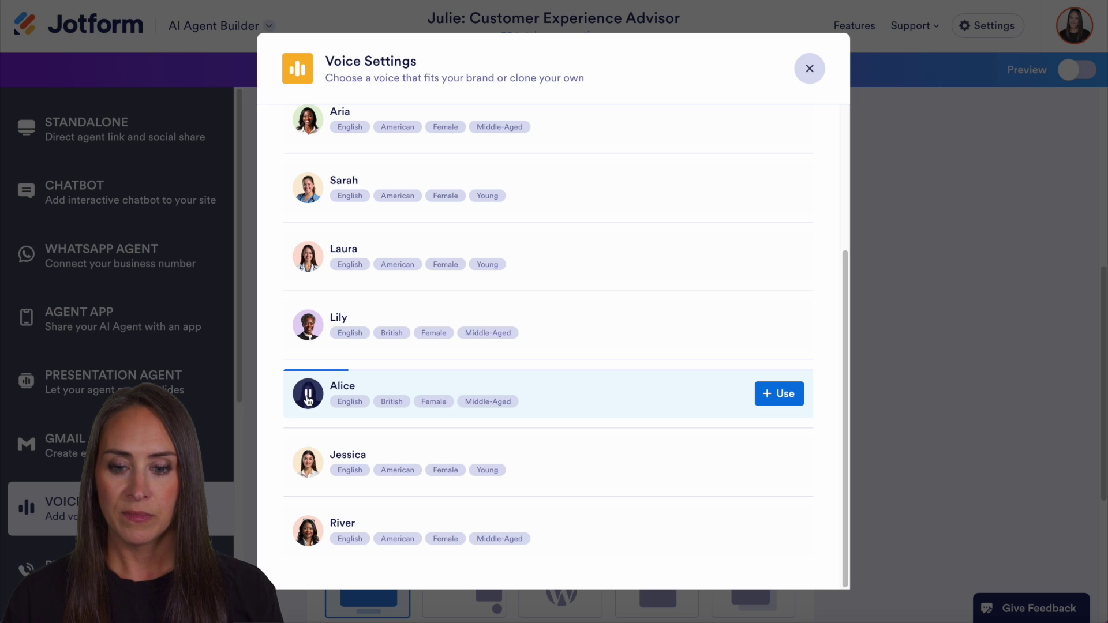
{"action": "left_click", "coordinate": [308, 462]}
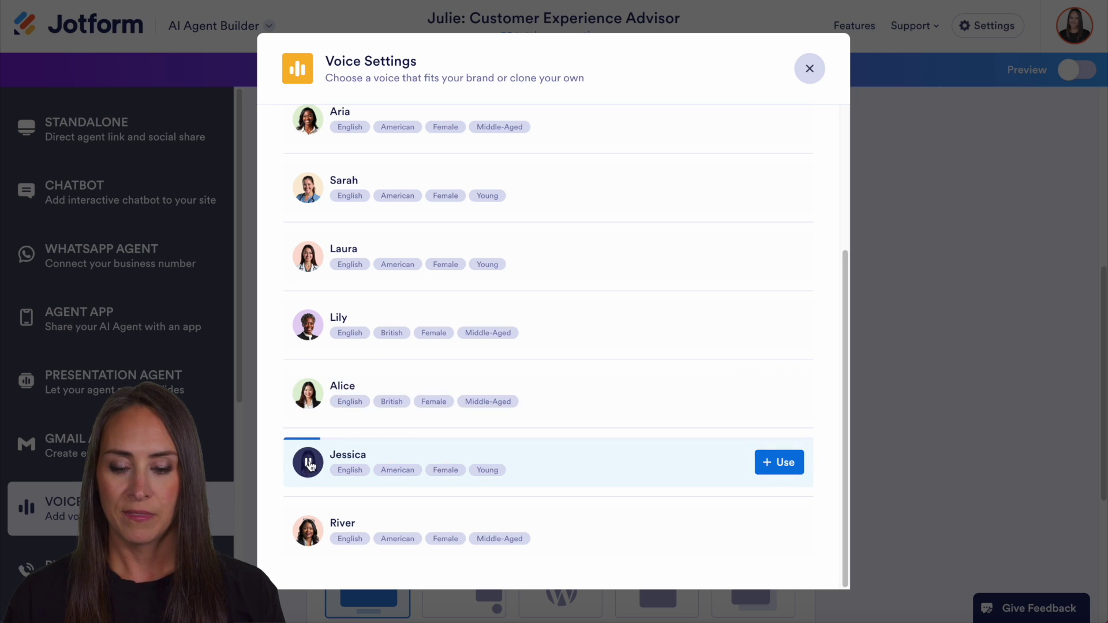
{"action": "left_click", "coordinate": [779, 463]}
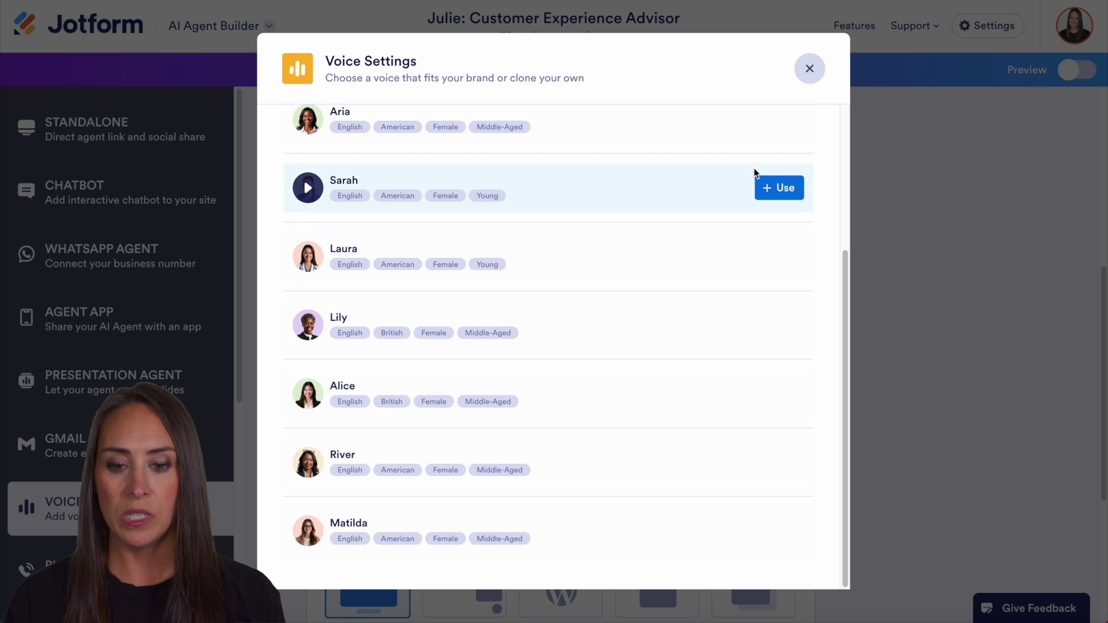
{"action": "left_click", "coordinate": [808, 69]}
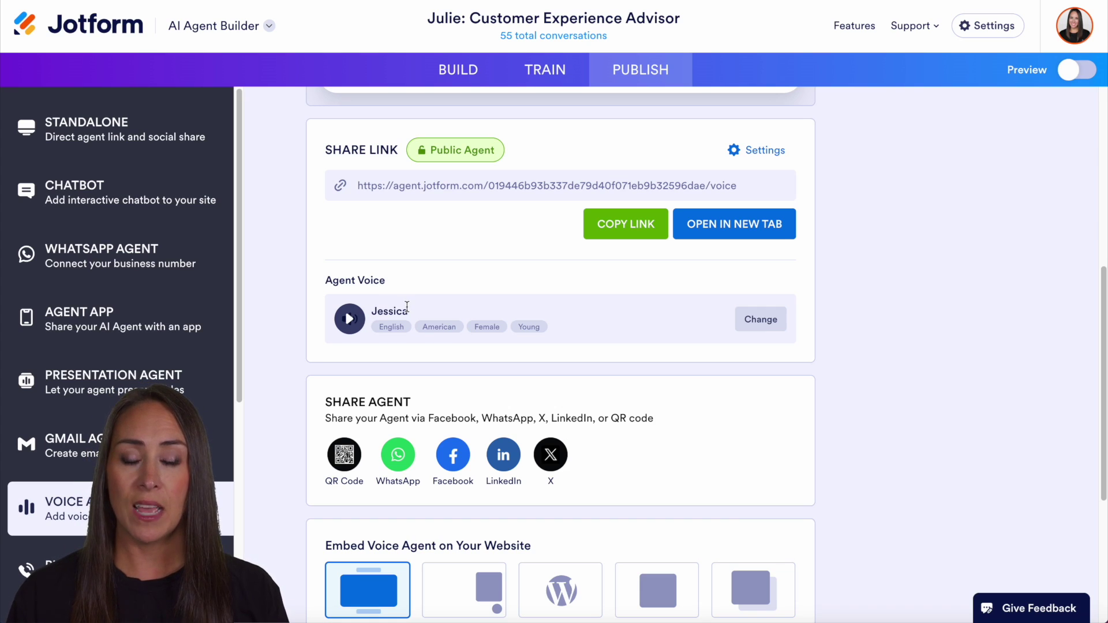
Open the Business Tips and Strategies scripts and bring up the first slide's narration in Slide Settings
{"action": "left_click", "coordinate": [132, 379]}
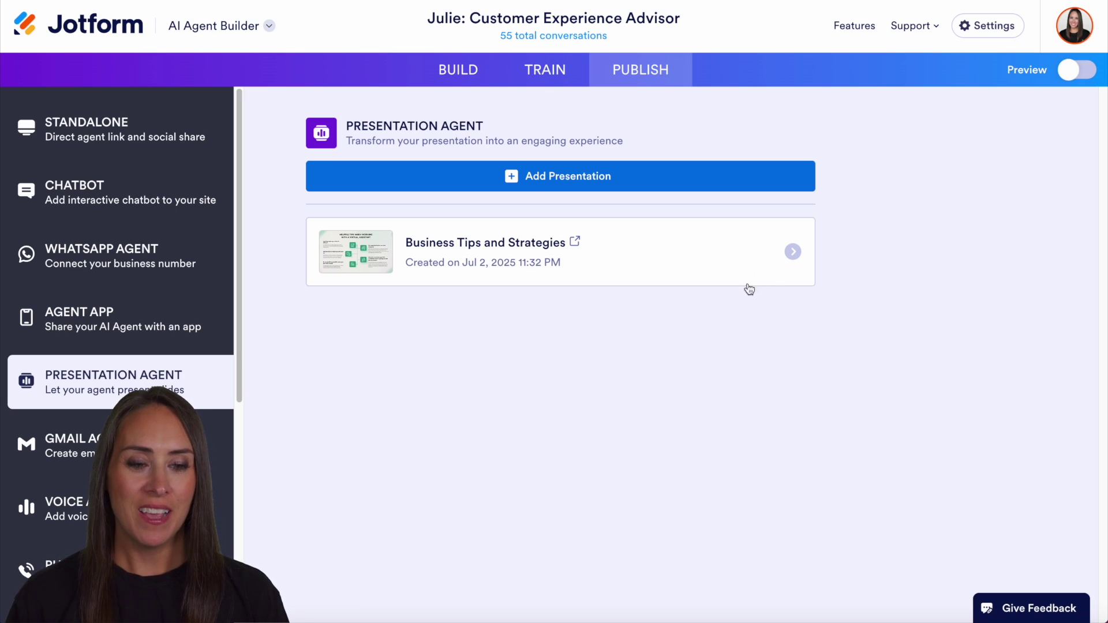
{"action": "left_click", "coordinate": [793, 252]}
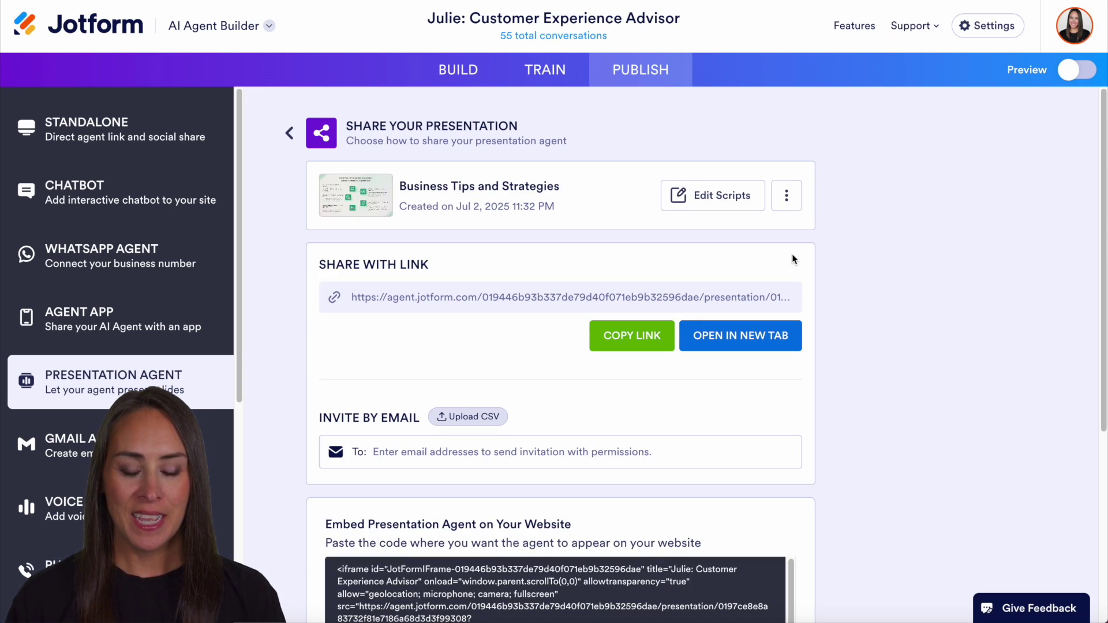
{"action": "left_click", "coordinate": [714, 204]}
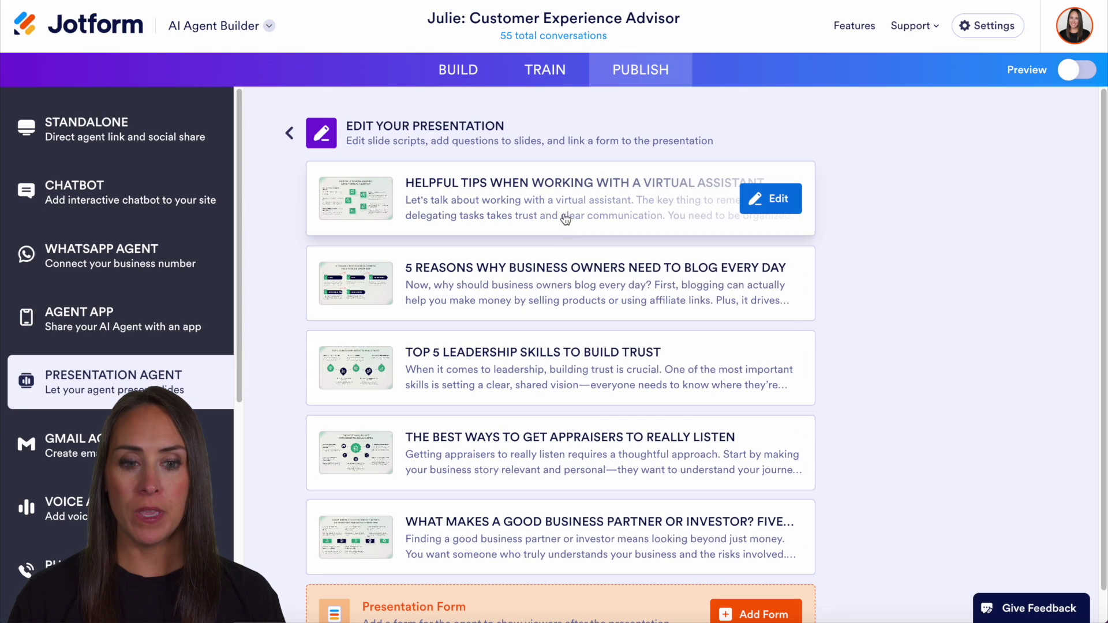
{"action": "left_click", "coordinate": [745, 205]}
{"action": "left_click_drag", "start_coordinate": [892, 346], "coordinate": [987, 372]}
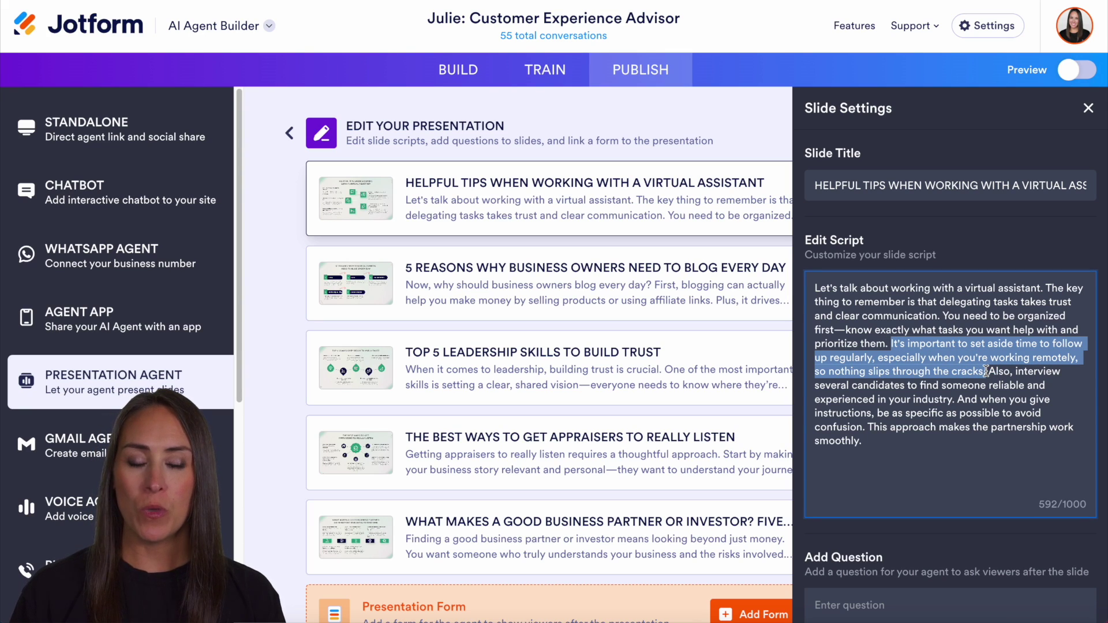
{"action": "left_click", "coordinate": [910, 454]}
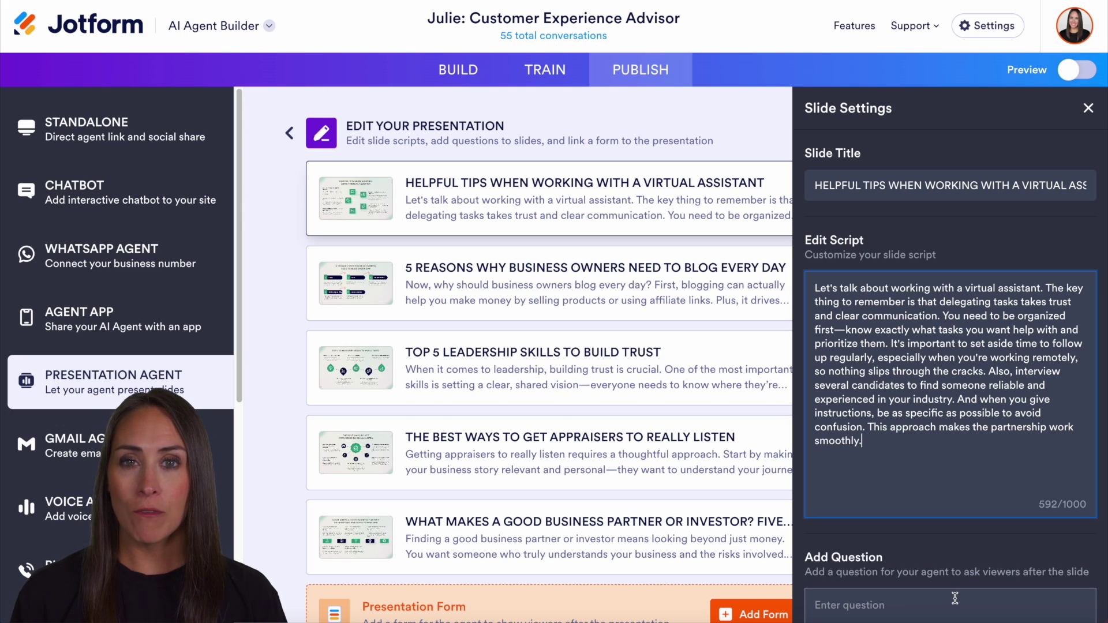
Finish the script edit, turn on Preview, then show the slide list and Julie's chat
{"action": "left_click", "coordinate": [1075, 79]}
{"action": "left_click", "coordinate": [1077, 79]}
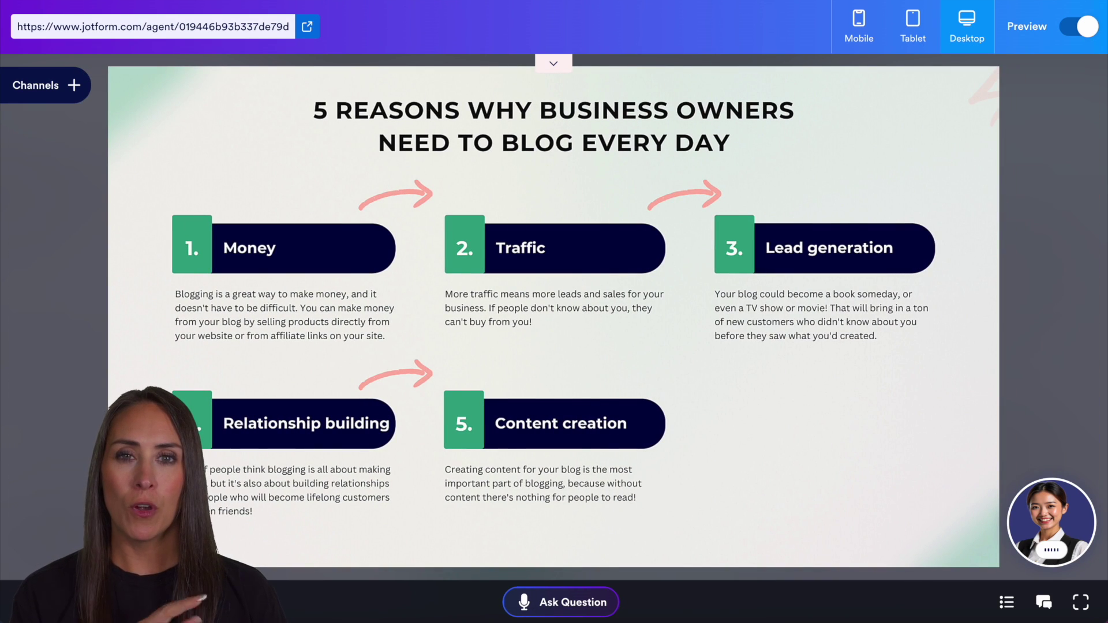
{"action": "left_click", "coordinate": [1006, 602]}
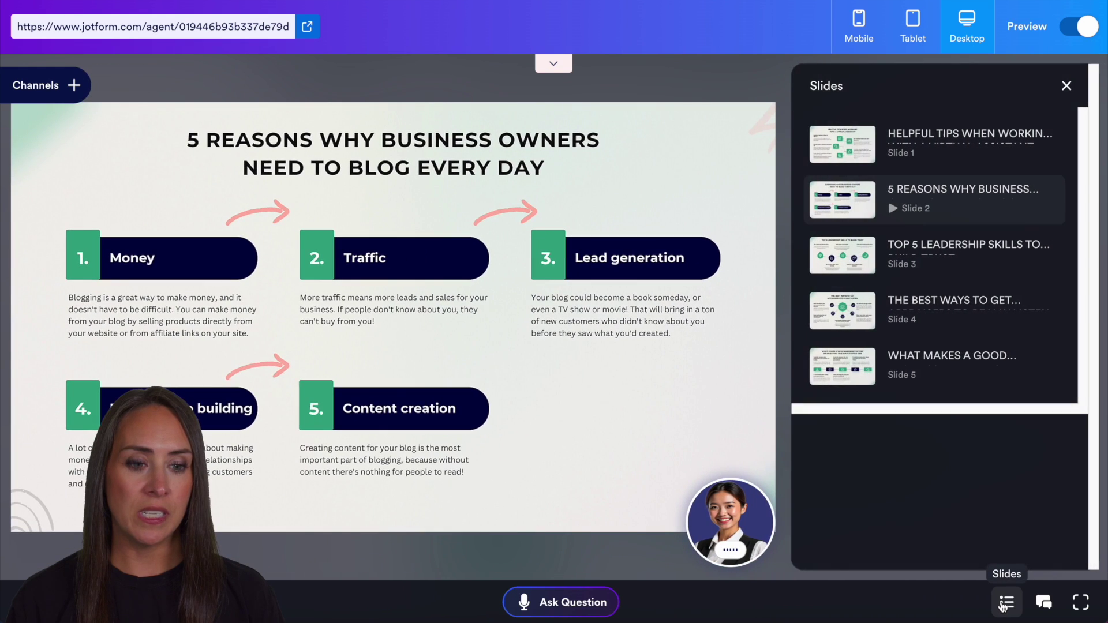
{"action": "left_click", "coordinate": [1043, 604]}
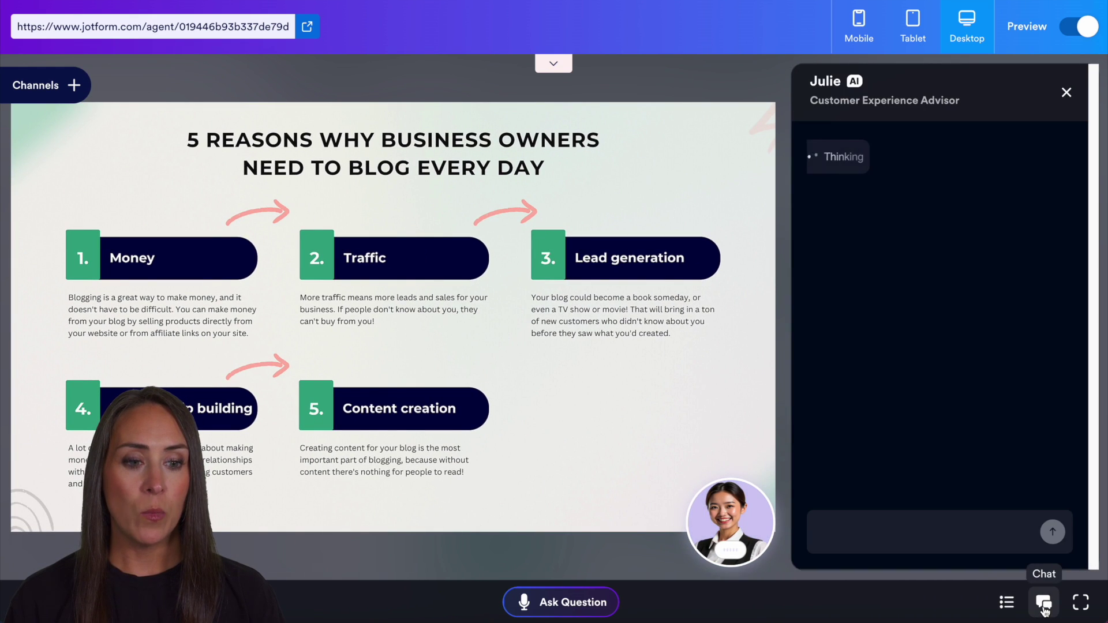